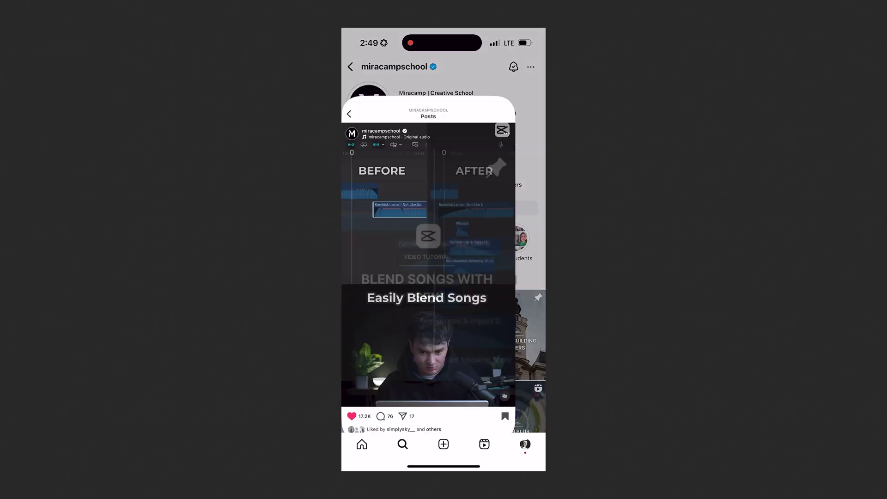
# - Scroll down the creative school's Instagram Posts feed to the next videos
pyautogui.scroll(-5, 443, 271)
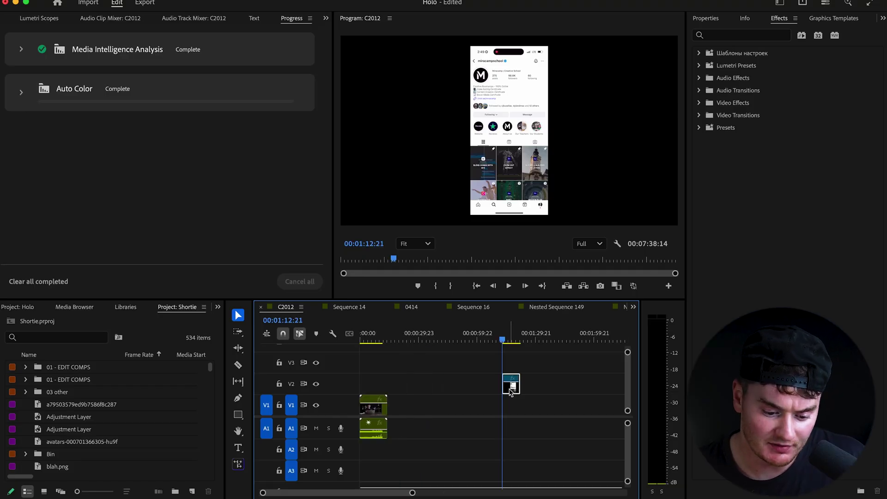
# - Move the phone recording clip to the sequence start and preview the overlay
pyautogui.moveTo(510, 392); pyautogui.dragTo(380, 384)
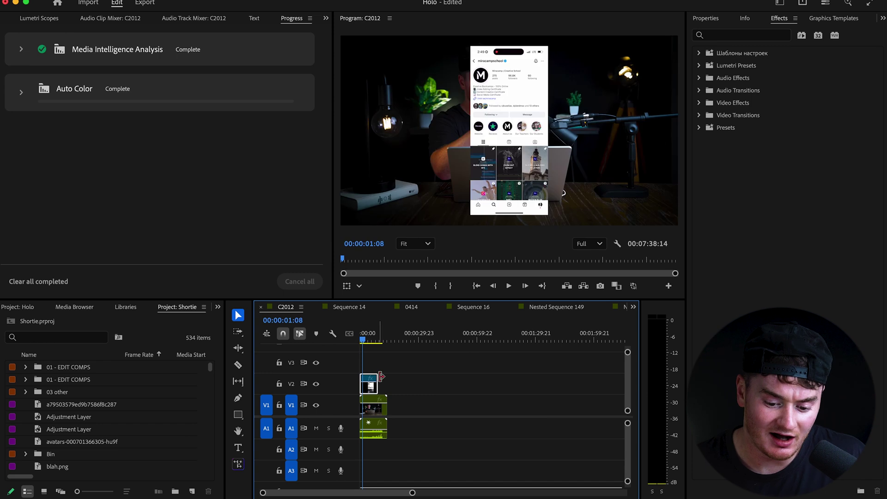
pyautogui.press('space')
pyautogui.press('space')
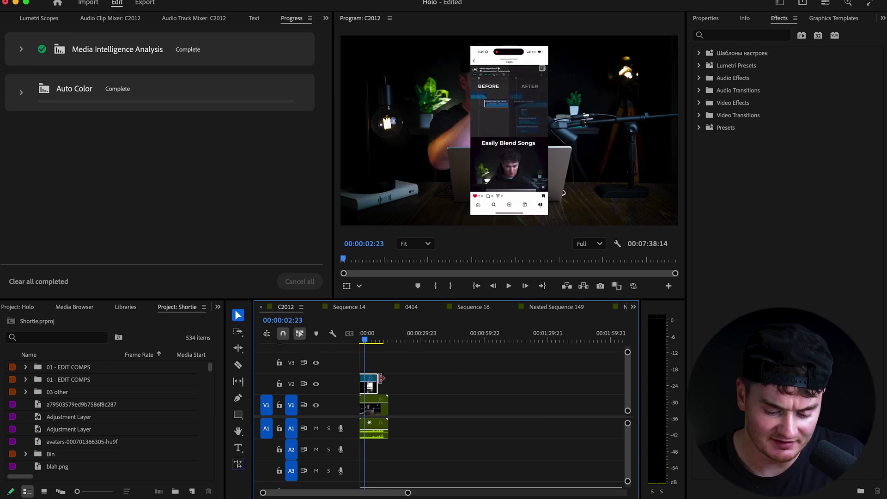
pyautogui.press('Home')
pyautogui.press('=')
# - Apply Crop with Top 12% and Bottom 9%, set Opacity 87.5%, and preview
pyautogui.click(739, 35)
pyautogui.write('crop')
pyautogui.moveTo(735, 130); pyautogui.dragTo(393, 381)
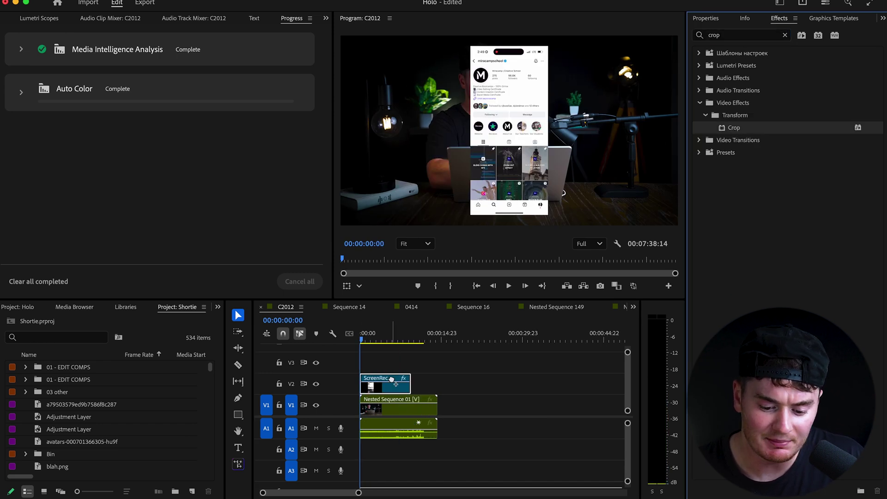
pyautogui.click(136, 195)
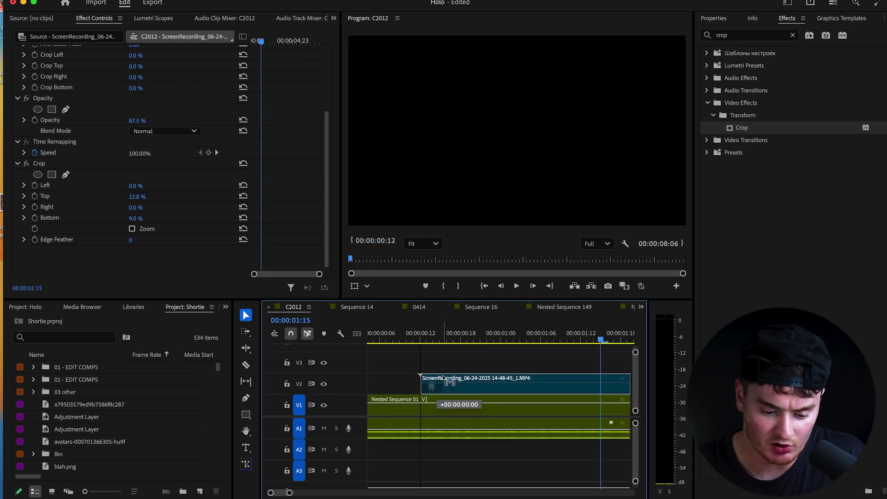
pyautogui.press('space')
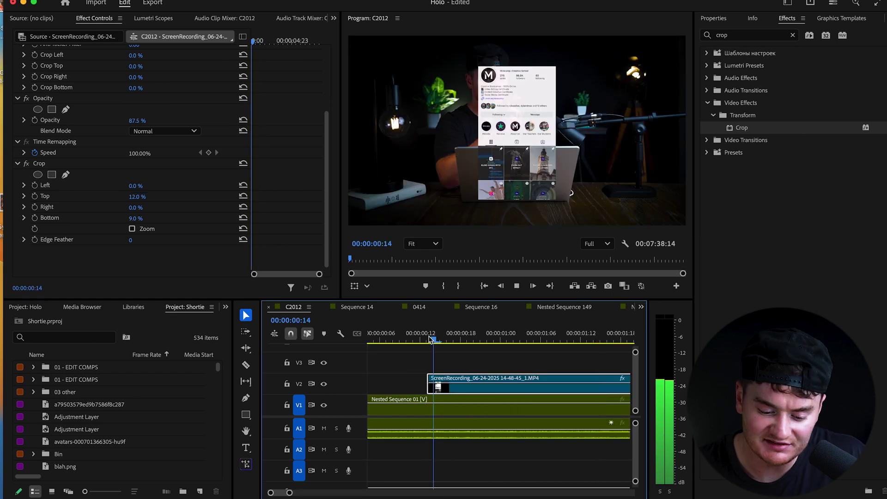
pyautogui.press('-')
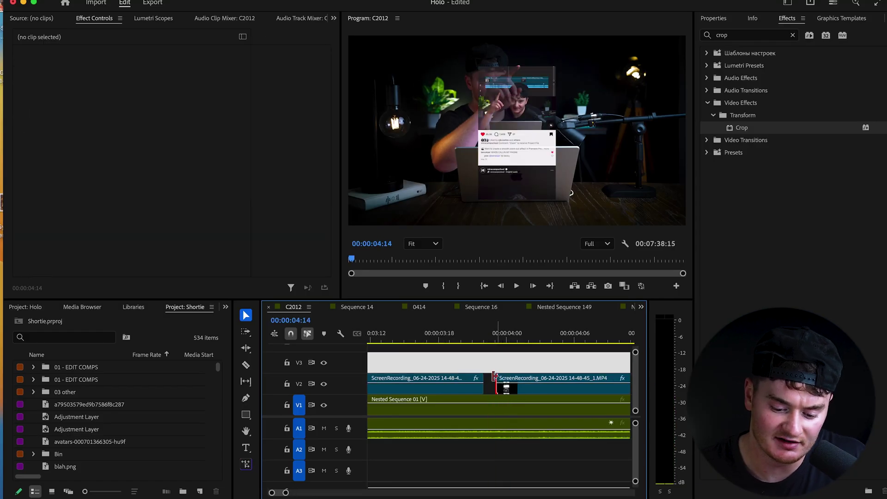
# - Preview the two V2 phone clips from about 3 seconds and zoom out to see both
pyautogui.click(437, 337)
pyautogui.press('space')
pyautogui.press('-')
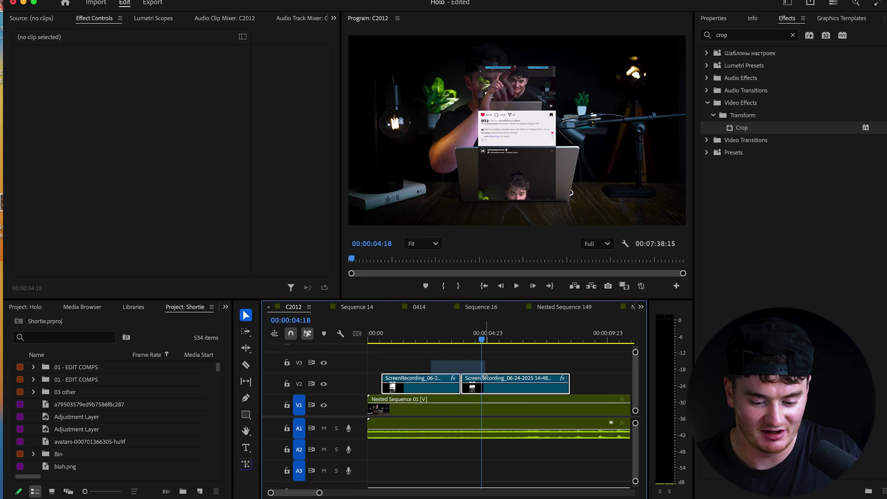
pyautogui.rightClick(485, 380)
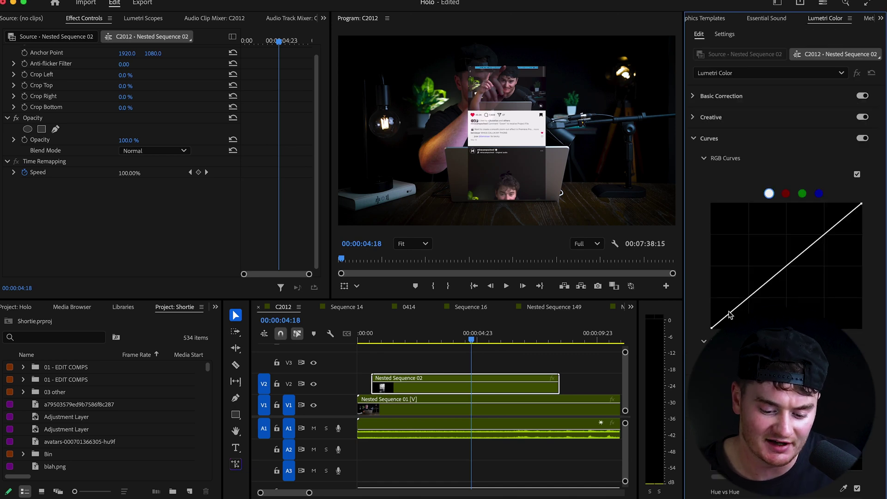
# - Drag the red channel's lower RGB curve point right to tint the overlay cyan
pyautogui.click(785, 194)
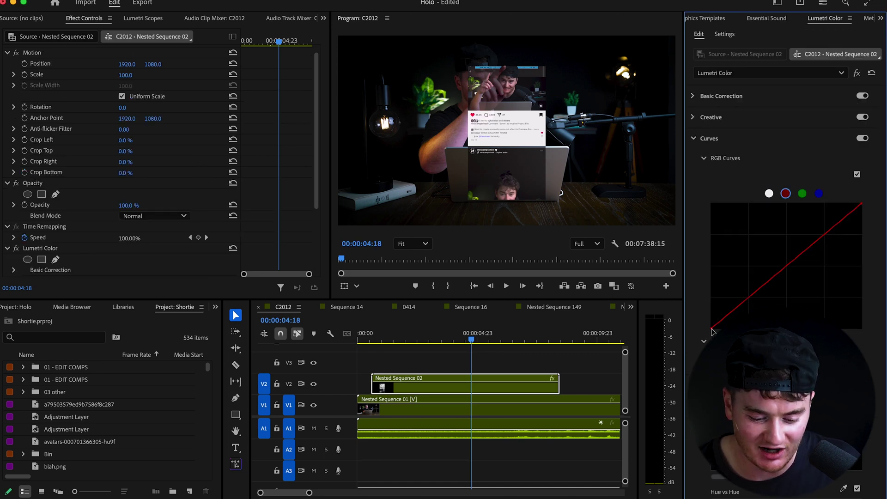
pyautogui.moveTo(742, 327); pyautogui.dragTo(774, 327)
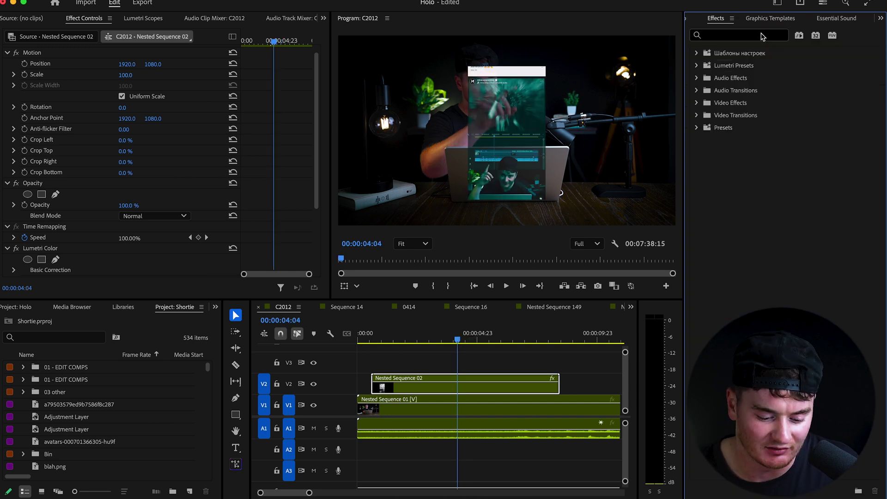
# - Apply Wave Warp to Nested Sequence 02 with wave type Smooth Noise
pyautogui.write('wav')
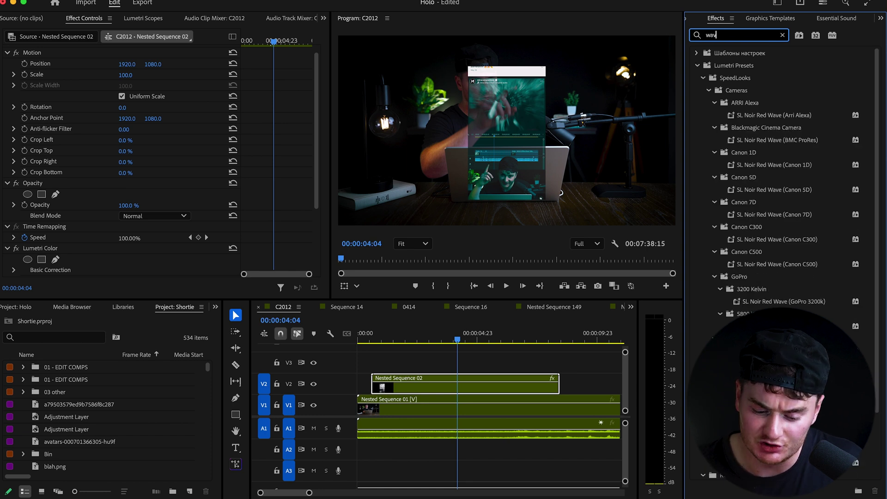
pyautogui.write('e warp')
pyautogui.moveTo(741, 128); pyautogui.dragTo(459, 385)
pyautogui.scroll(-5, 203, 194)
pyautogui.click(183, 162)
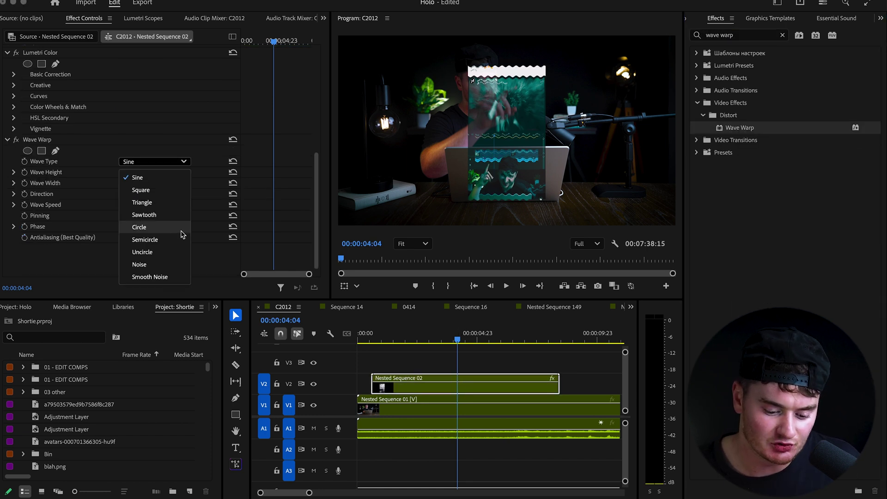
pyautogui.click(175, 278)
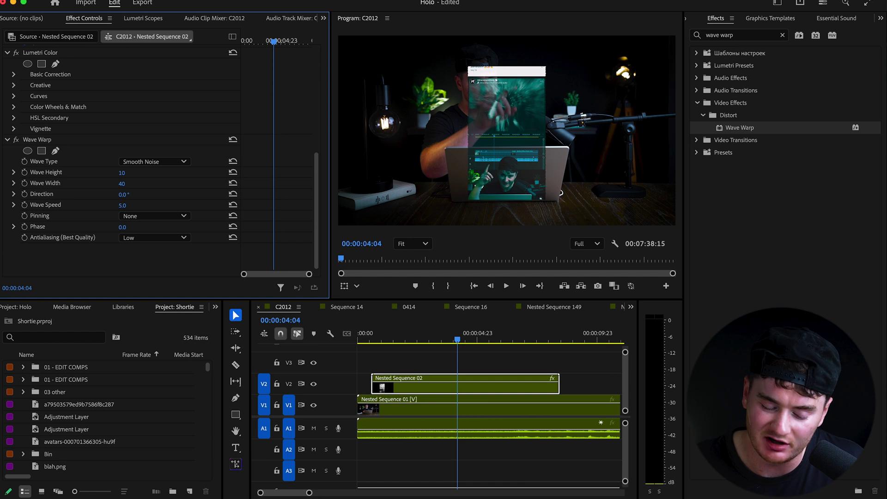
pyautogui.click(739, 35)
# - Apply Alpha Glow to Nested Sequence 02 with Glow and Brightness at 100
pyautogui.write('glow')
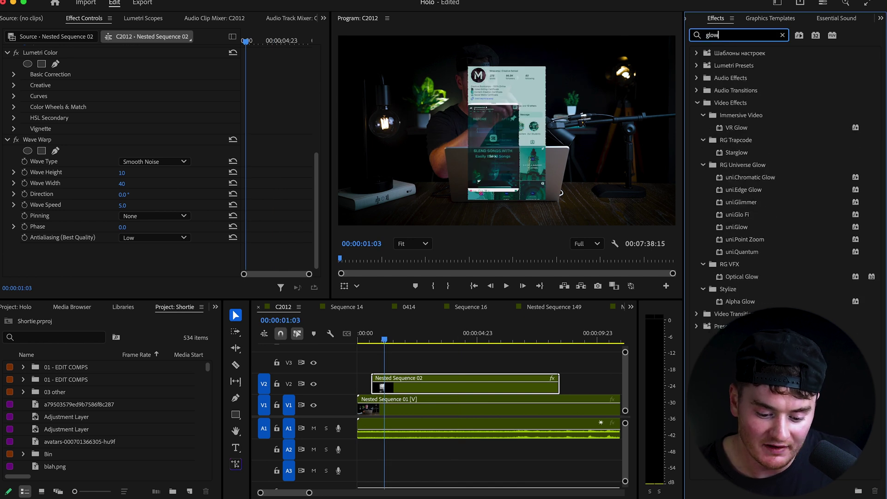
pyautogui.moveTo(746, 303); pyautogui.dragTo(456, 380)
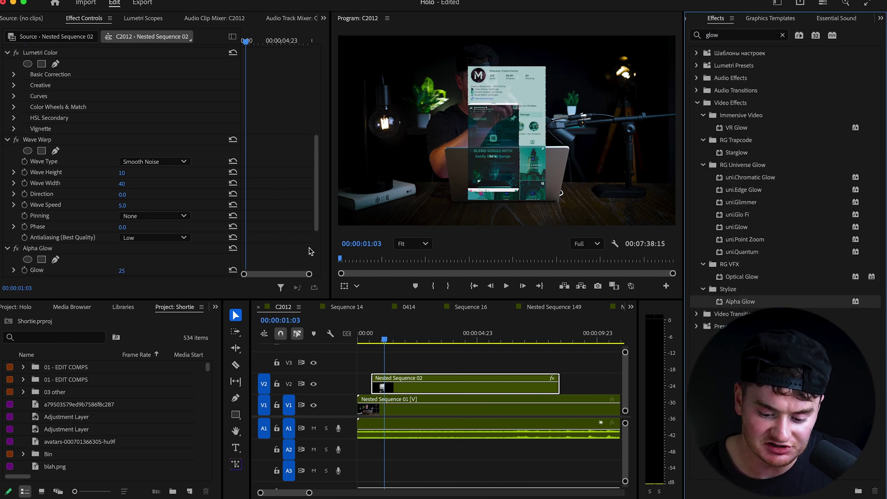
pyautogui.scroll(-4, 308, 251)
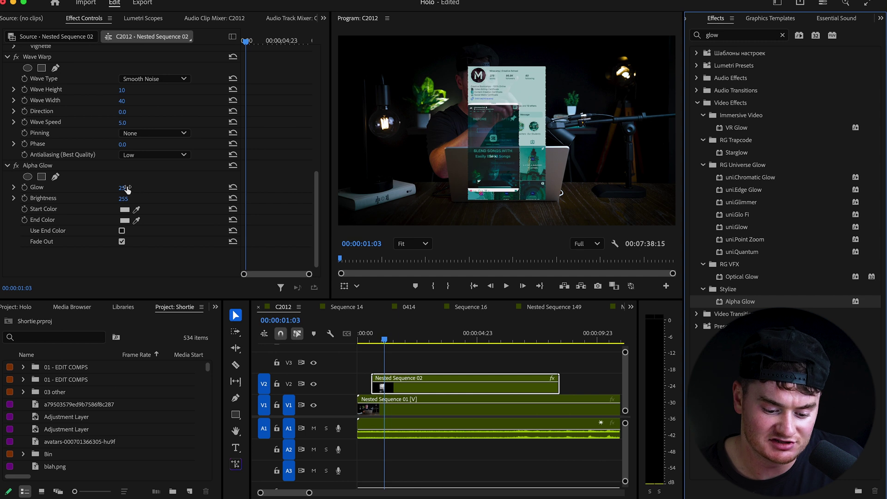
pyautogui.click(126, 188)
pyautogui.press('Tab')
pyautogui.write('100')
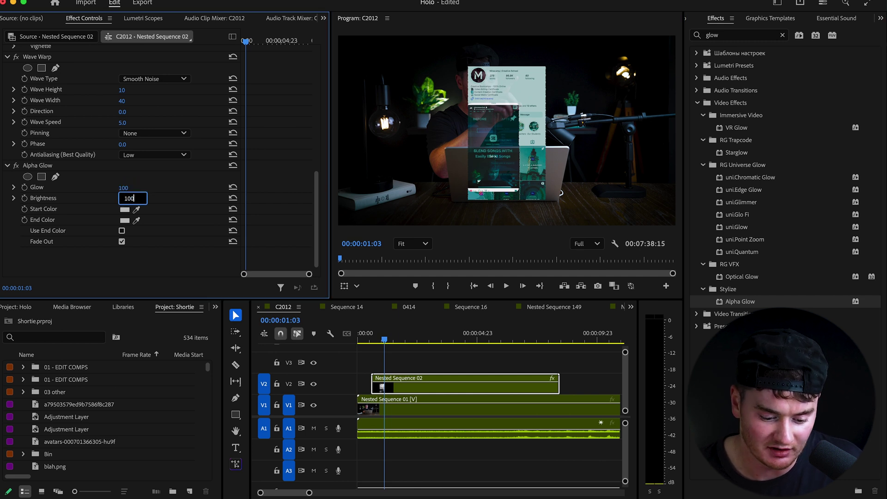
# - Set the glow's start and end colours to sampled blue and preview the result
pyautogui.click(137, 208)
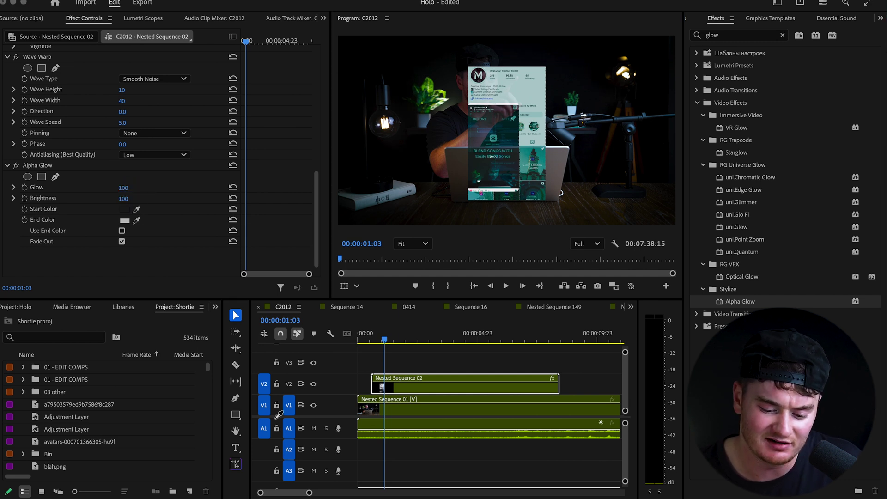
pyautogui.click(137, 220)
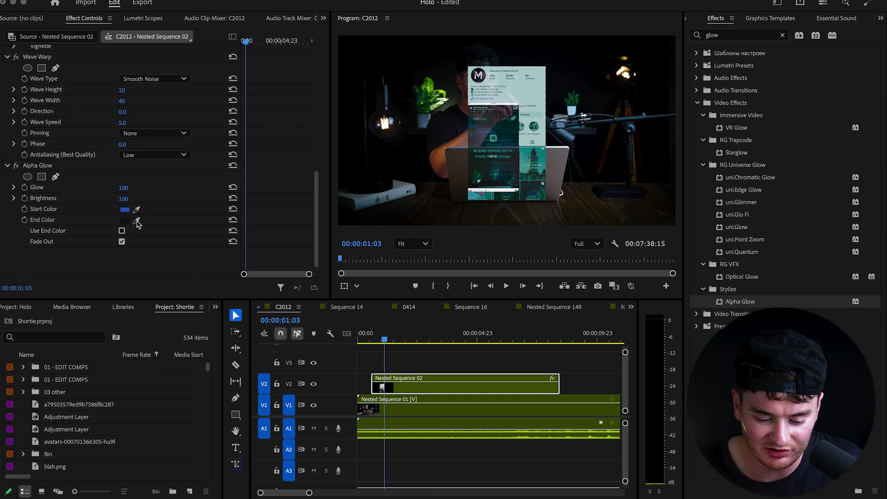
pyautogui.click(127, 211)
pyautogui.press('space')
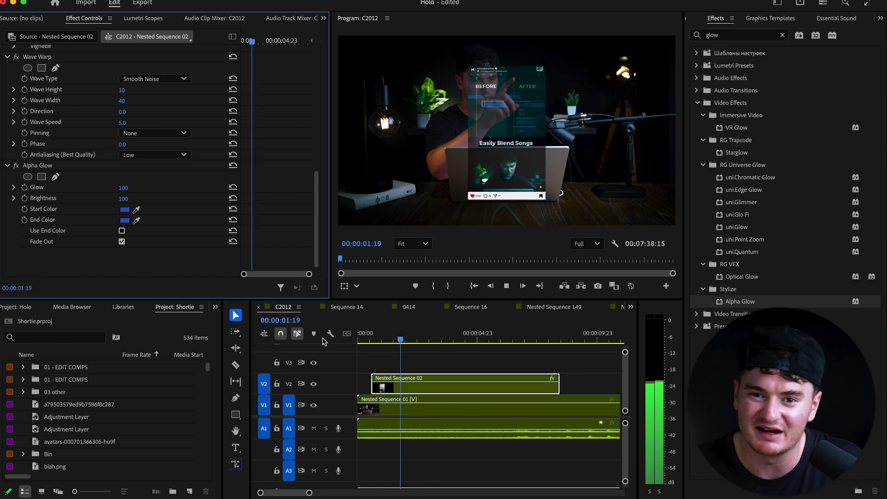
pyautogui.press('space')
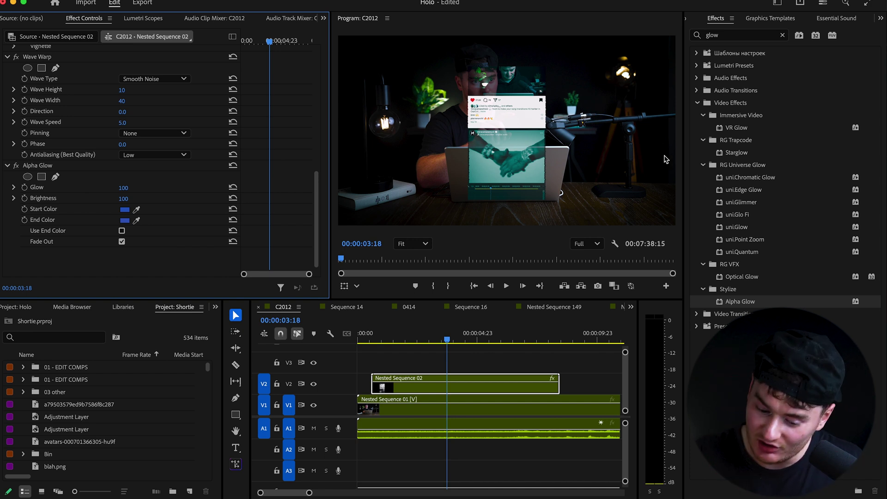
pyautogui.doubleClick(712, 35)
pyautogui.write('basi')
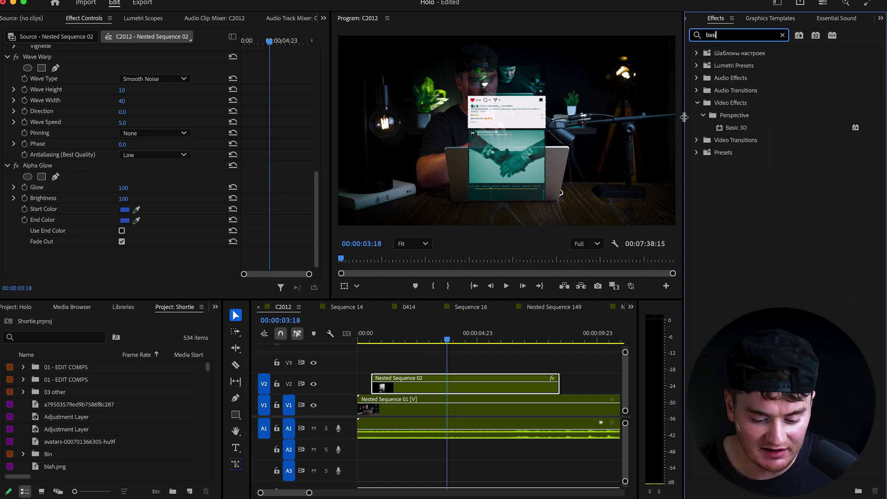
# - Apply Basic 3D with swivel 138° and tilt −13°, then shift Position X right
pyautogui.moveTo(735, 127); pyautogui.dragTo(415, 383)
pyautogui.scroll(-3, 285, 238)
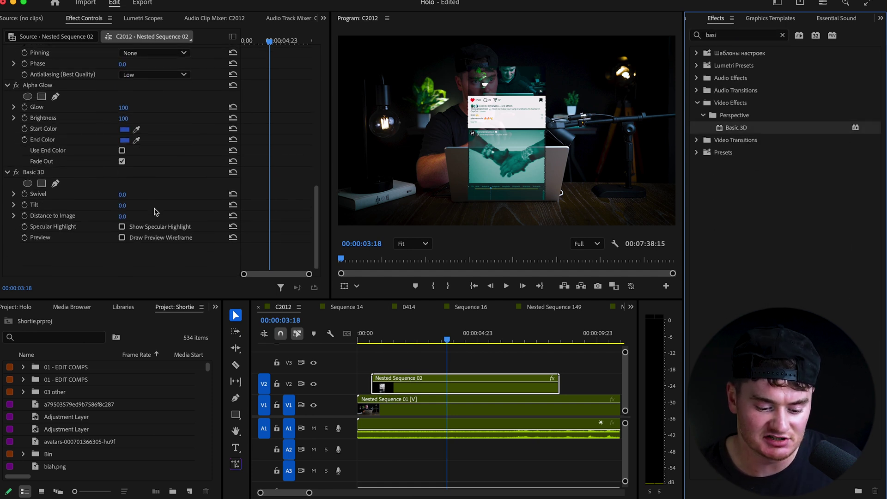
pyautogui.moveTo(132, 198)
pyautogui.mouseDown()
pyautogui.moveTo(196, 197)
pyautogui.moveTo(114, 205)
pyautogui.moveTo(132, 205)
pyautogui.mouseUp()
pyautogui.scroll(5, 165, 164)
pyautogui.moveTo(129, 72); pyautogui.dragTo(130, 73)
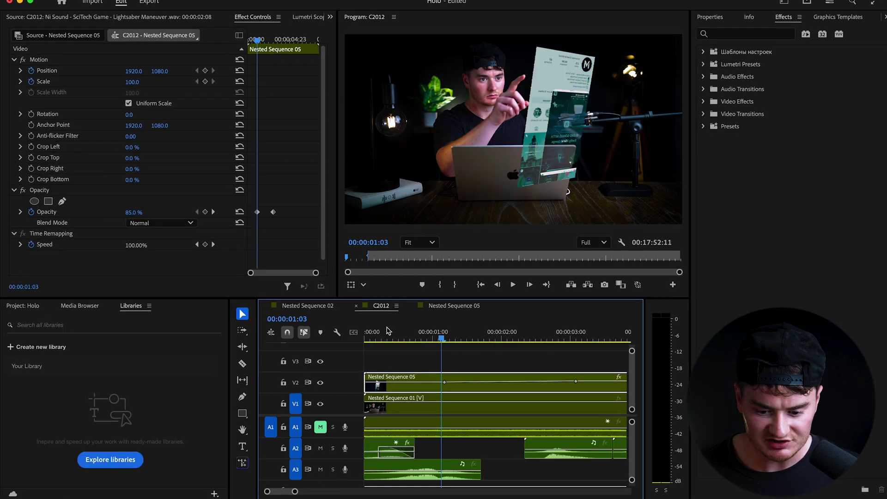
# - Add Position and Scale keyframes where the hologram rests in the opening frames
pyautogui.press('Home')
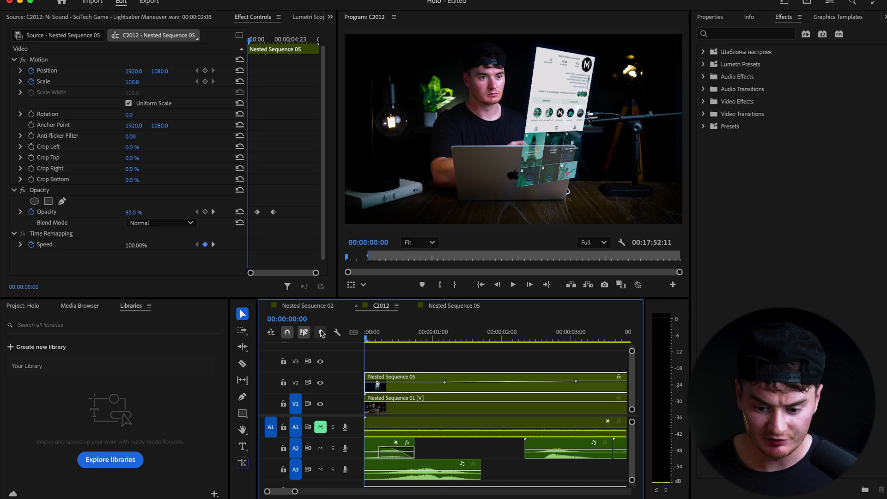
pyautogui.press('space')
pyautogui.press('space')
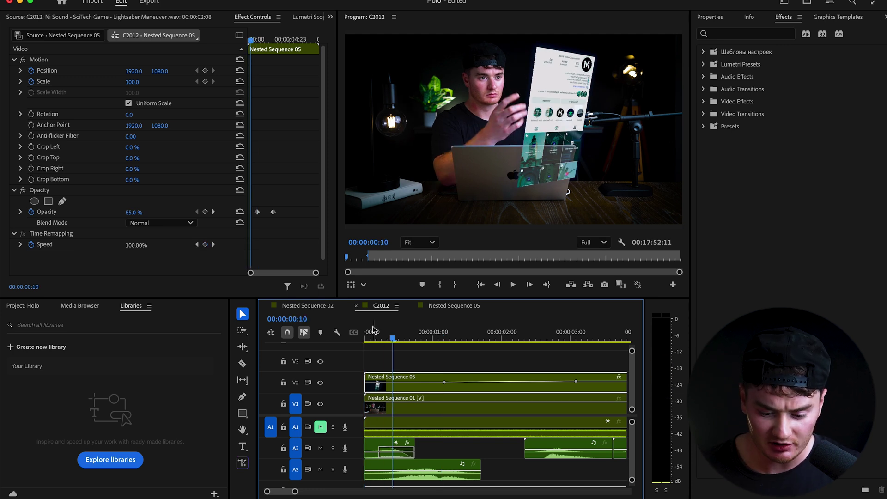
pyautogui.moveTo(376, 332); pyautogui.dragTo(412, 334)
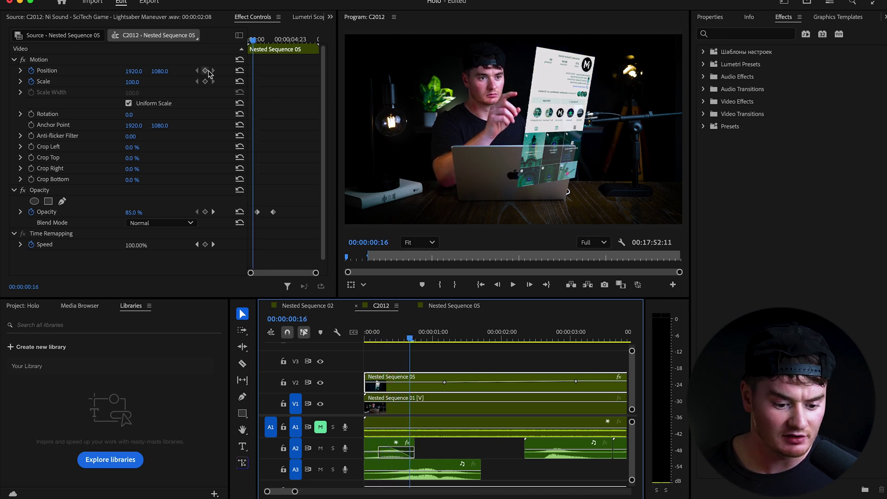
pyautogui.click(205, 71)
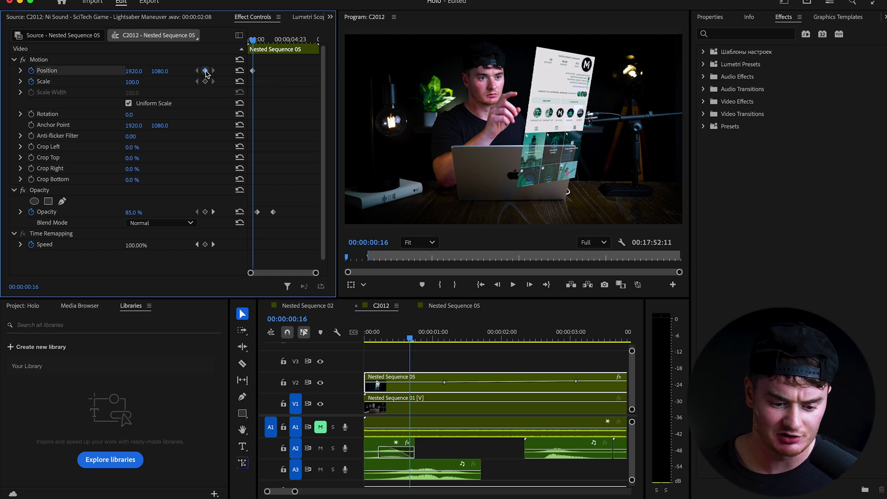
pyautogui.click(205, 82)
# - At the first frame, set Position Y 1867 and Scale 0, then move the keyframes earlier
pyautogui.moveTo(406, 332); pyautogui.dragTo(362, 333)
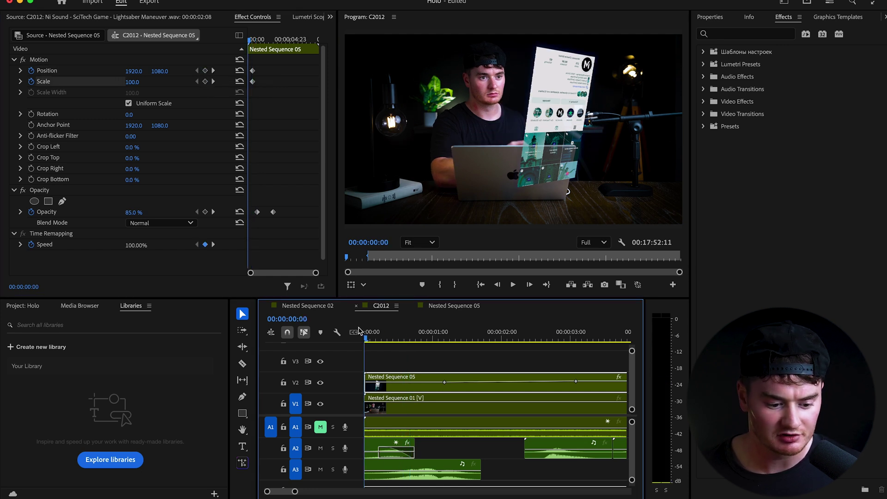
pyautogui.moveTo(159, 71); pyautogui.dragTo(163, 71)
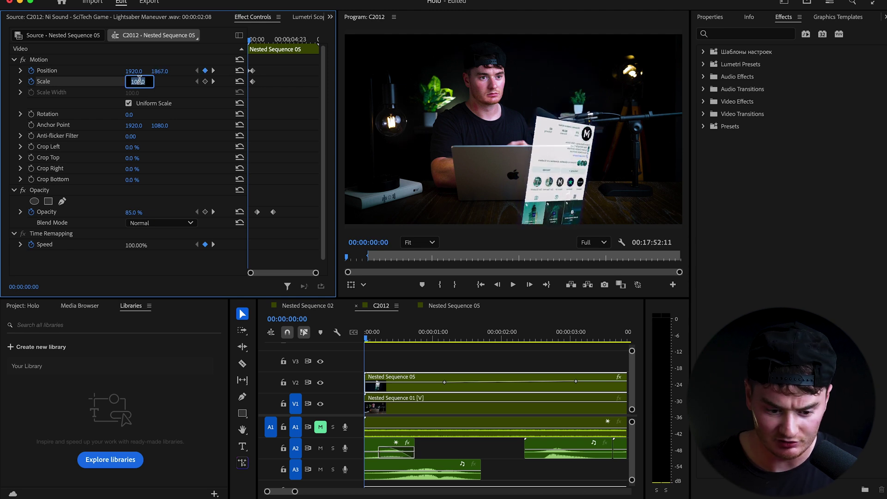
pyautogui.write('0')
pyautogui.press('Return')
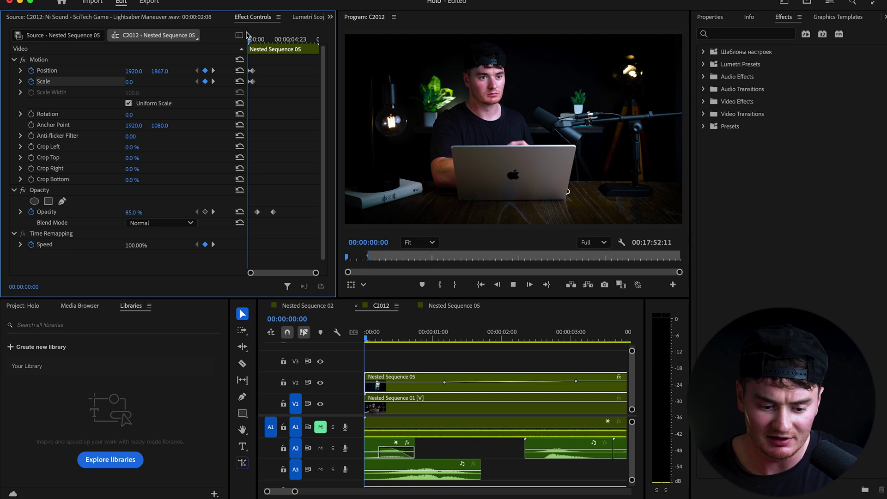
pyautogui.press('space')
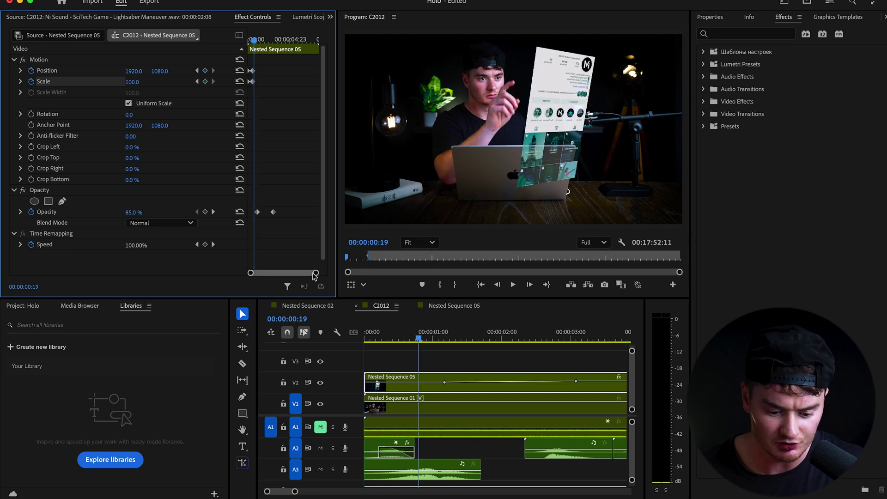
pyautogui.moveTo(314, 273); pyautogui.dragTo(274, 273)
pyautogui.press('Home')
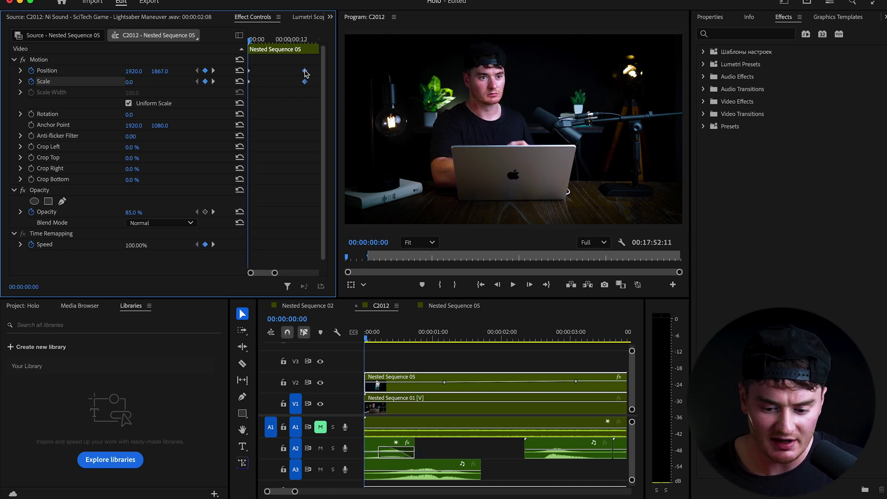
pyautogui.moveTo(305, 72); pyautogui.dragTo(265, 72)
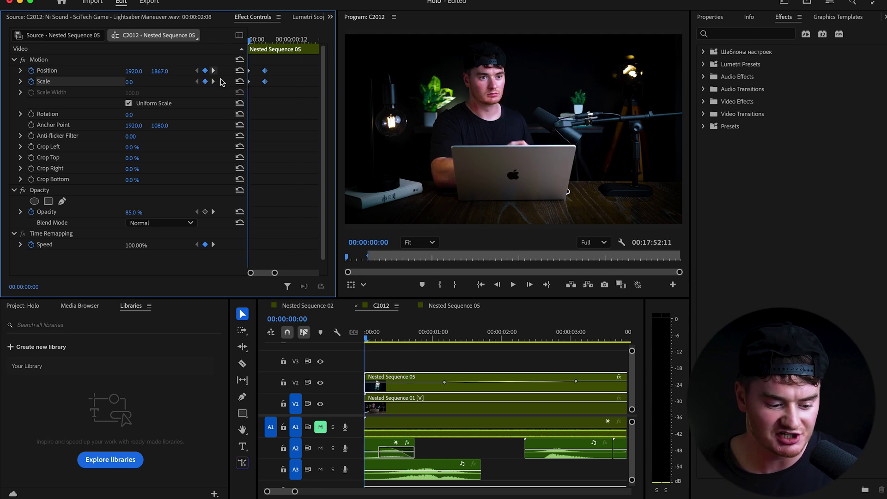
# - Add an 85% Opacity keyframe at 00:00:00:05, then return to the first frame to set 0
pyautogui.click(262, 40)
pyautogui.moveTo(262, 41); pyautogui.dragTo(266, 66)
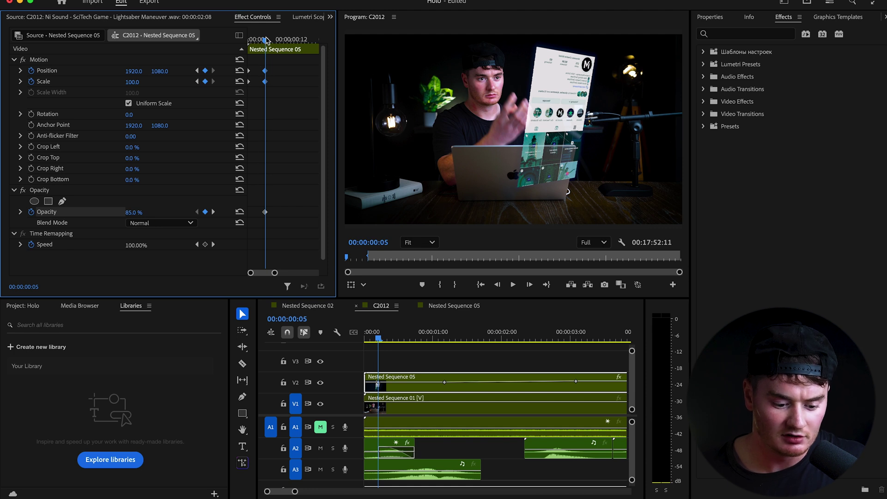
pyautogui.moveTo(266, 40); pyautogui.dragTo(185, 168)
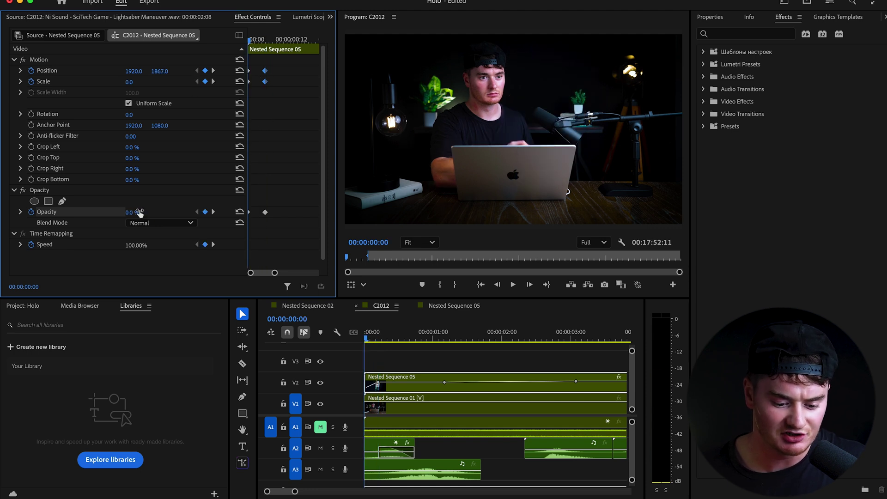